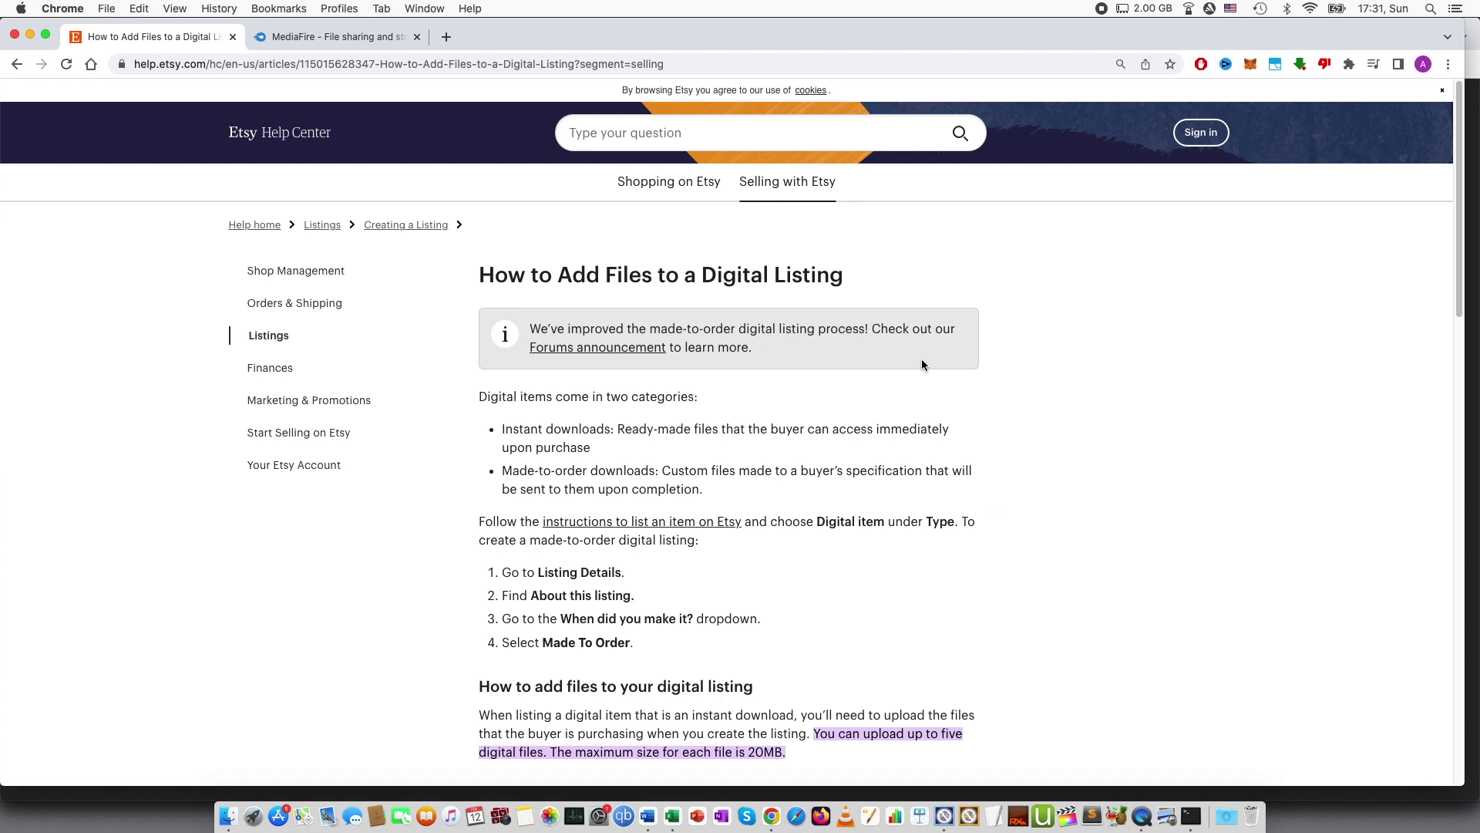
Zip the five PNGs in the Video folder into Archive.zip, then return to the Etsy help page.
{"action": "scroll", "coordinate": [932, 463], "scroll_direction": "down", "scroll_amount": 3}
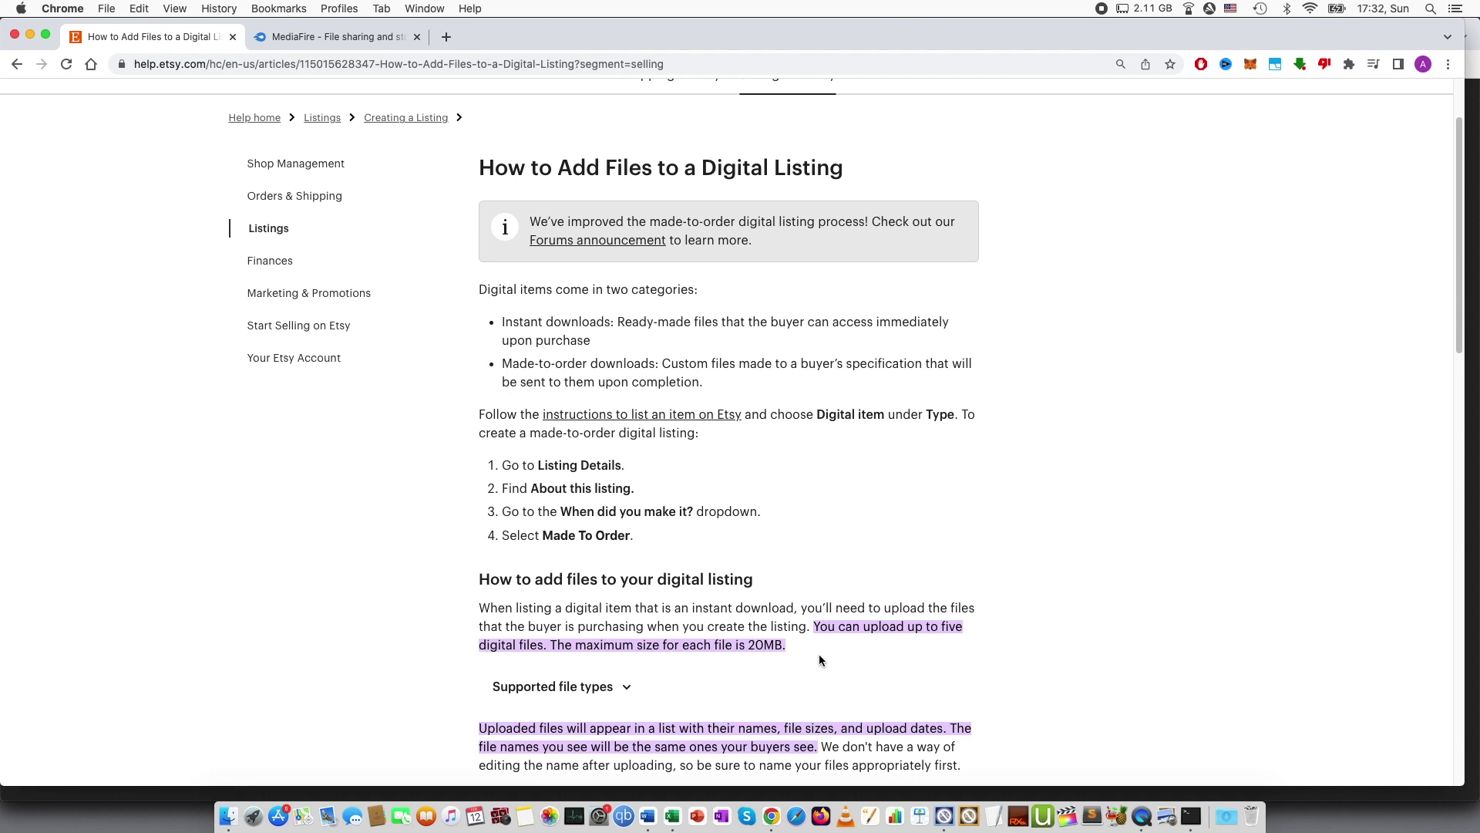
{"action": "left_click", "coordinate": [226, 819]}
{"action": "left_click", "coordinate": [591, 333]}
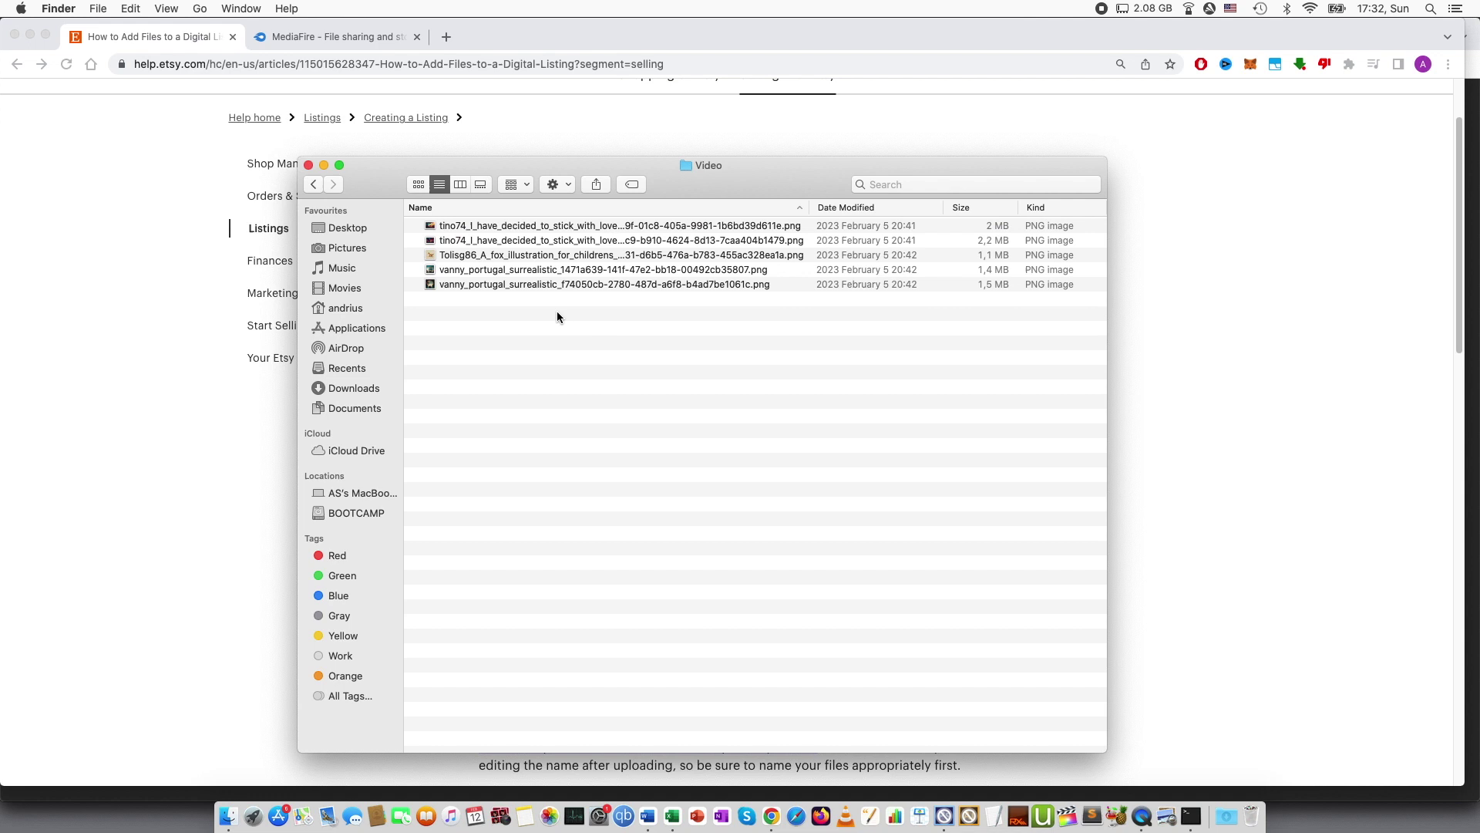
{"action": "left_click_drag", "start_coordinate": [548, 363], "coordinate": [504, 225]}
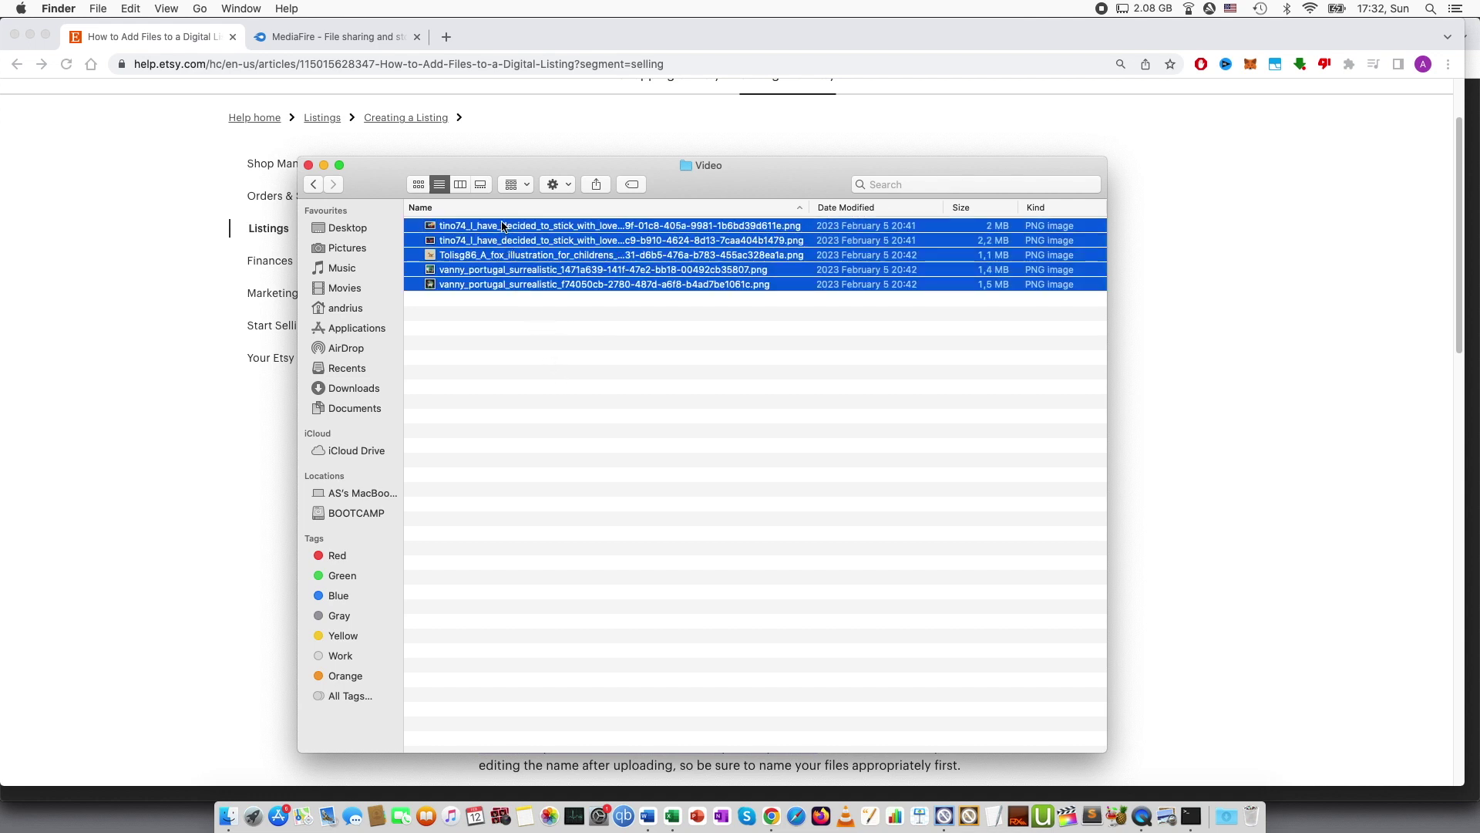
{"action": "right_click", "coordinate": [569, 246]}
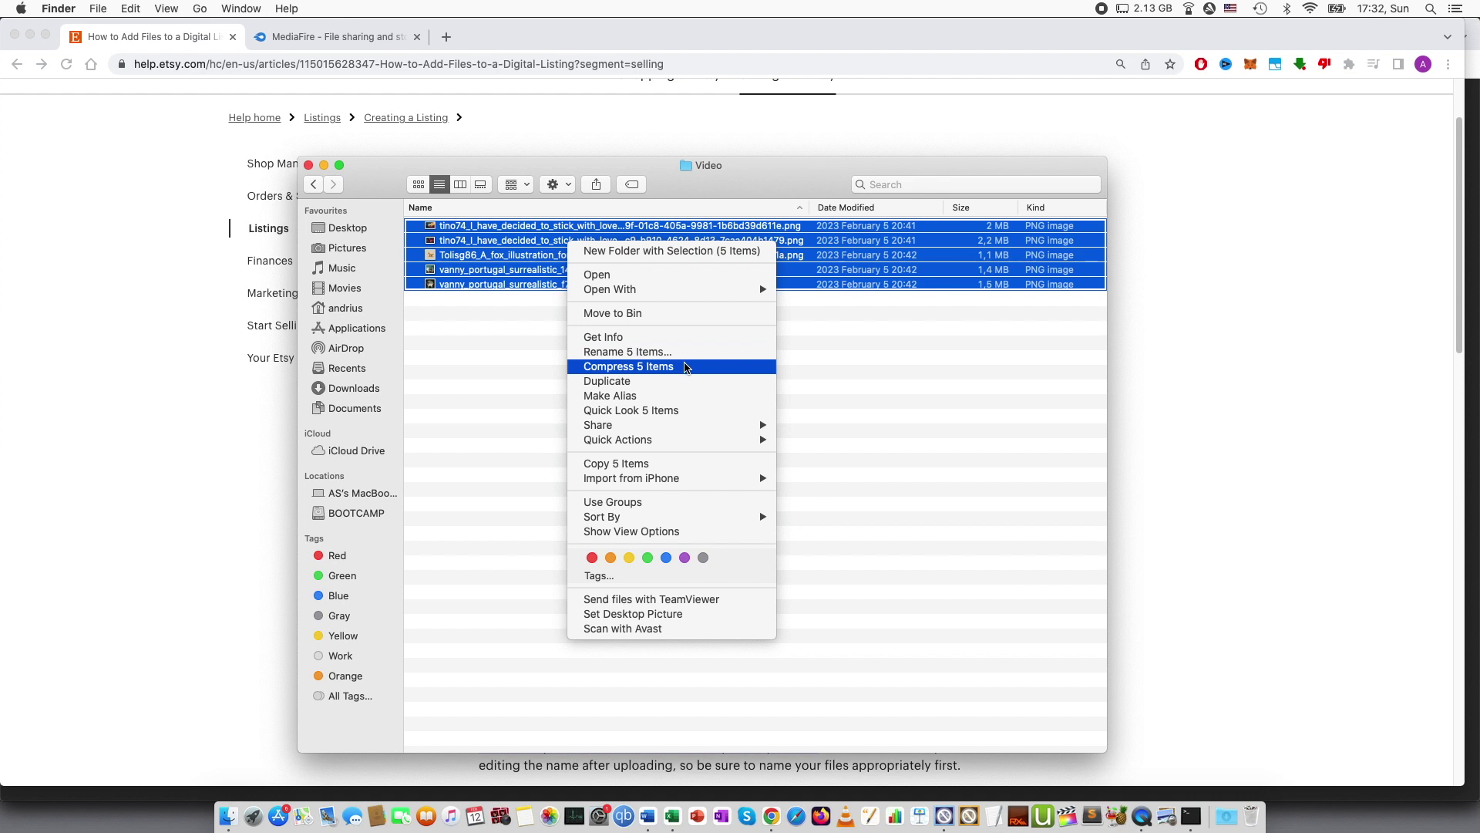
{"action": "left_click", "coordinate": [688, 367]}
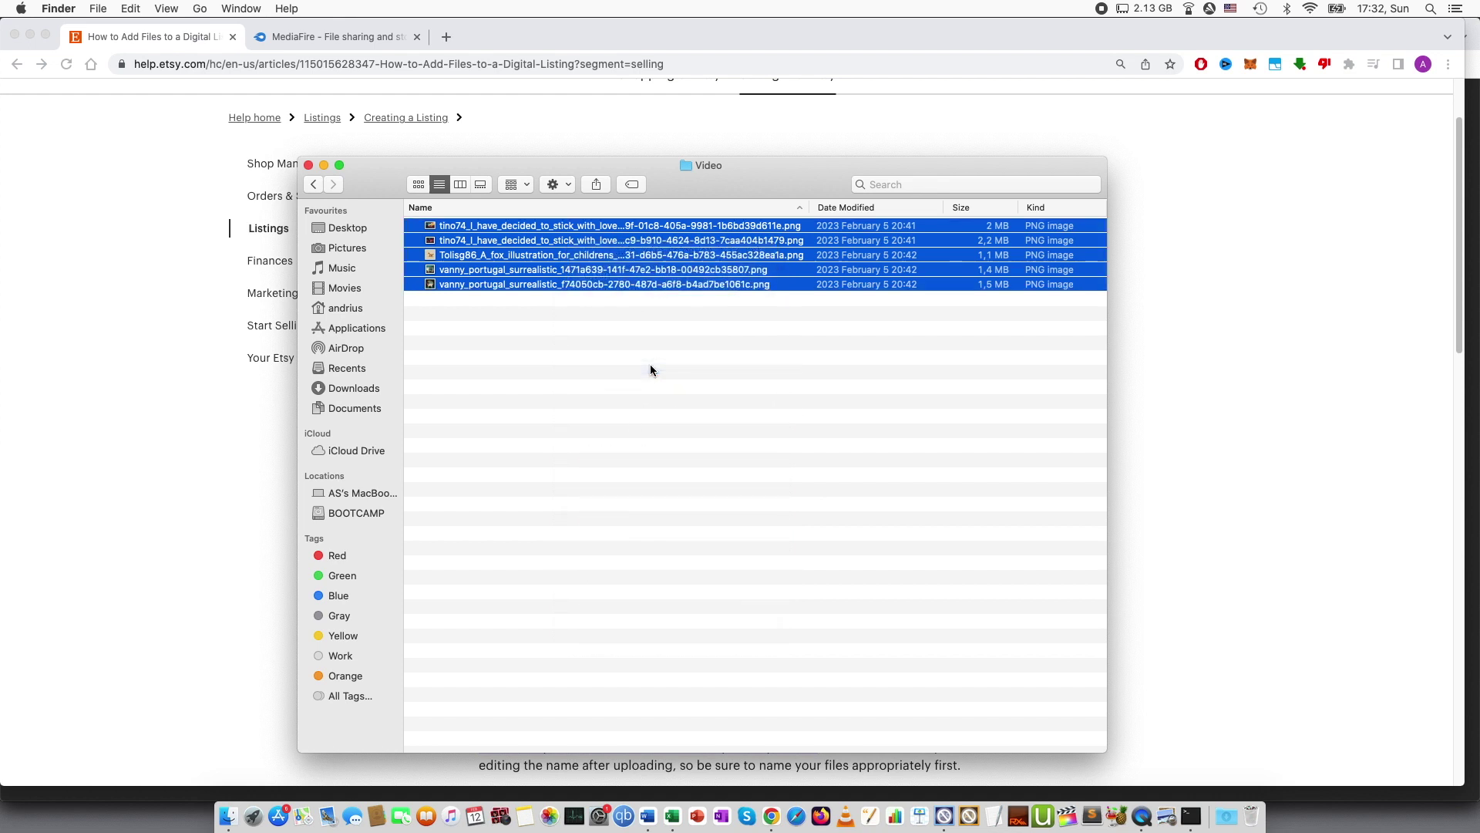
{"action": "left_click", "coordinate": [1204, 358]}
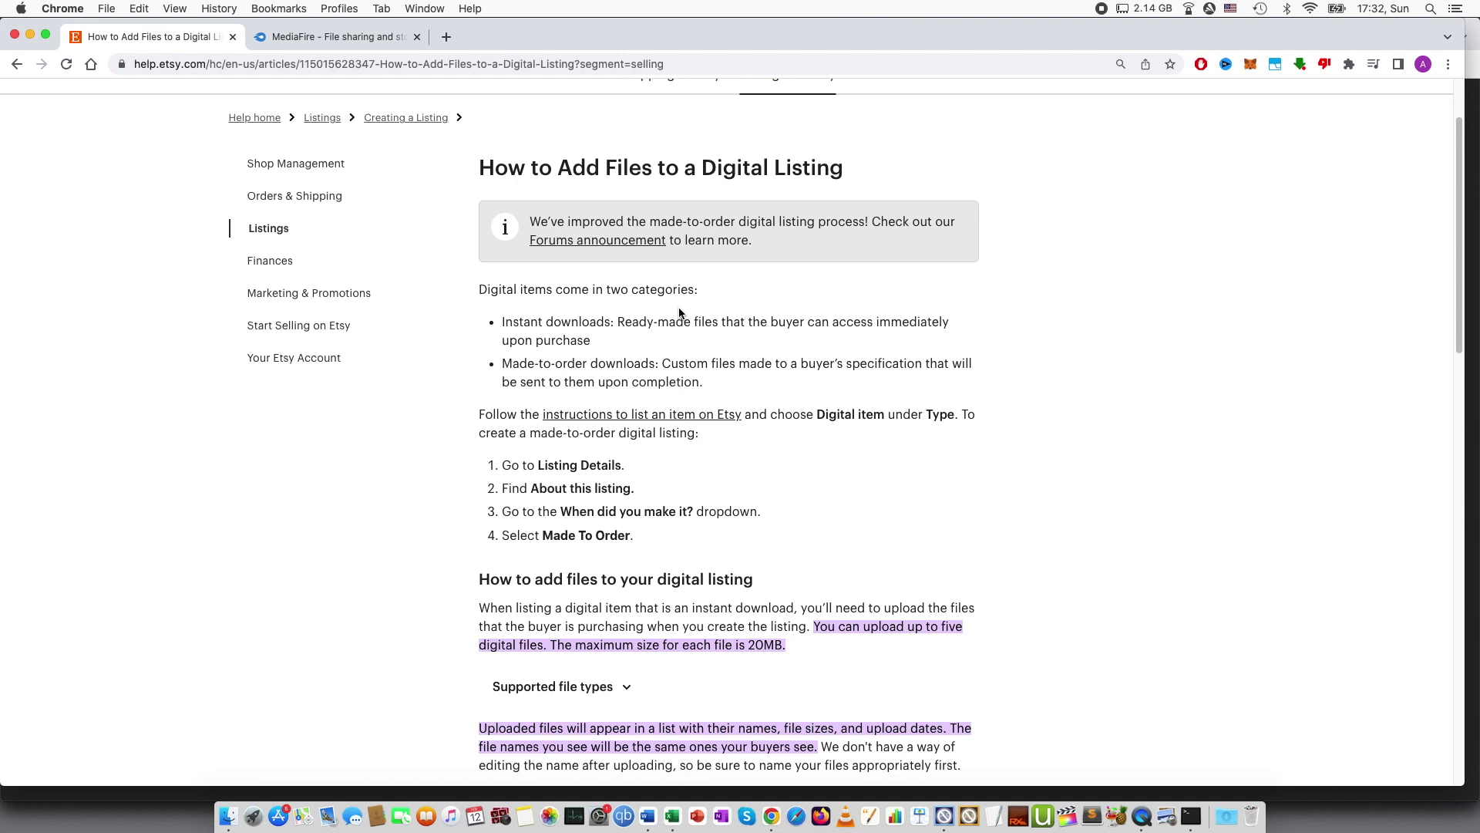
In the MediaFire file list, bring up the sharing options for xl2048.xls.
{"action": "left_click", "coordinate": [281, 38]}
{"action": "left_click", "coordinate": [1438, 438]}
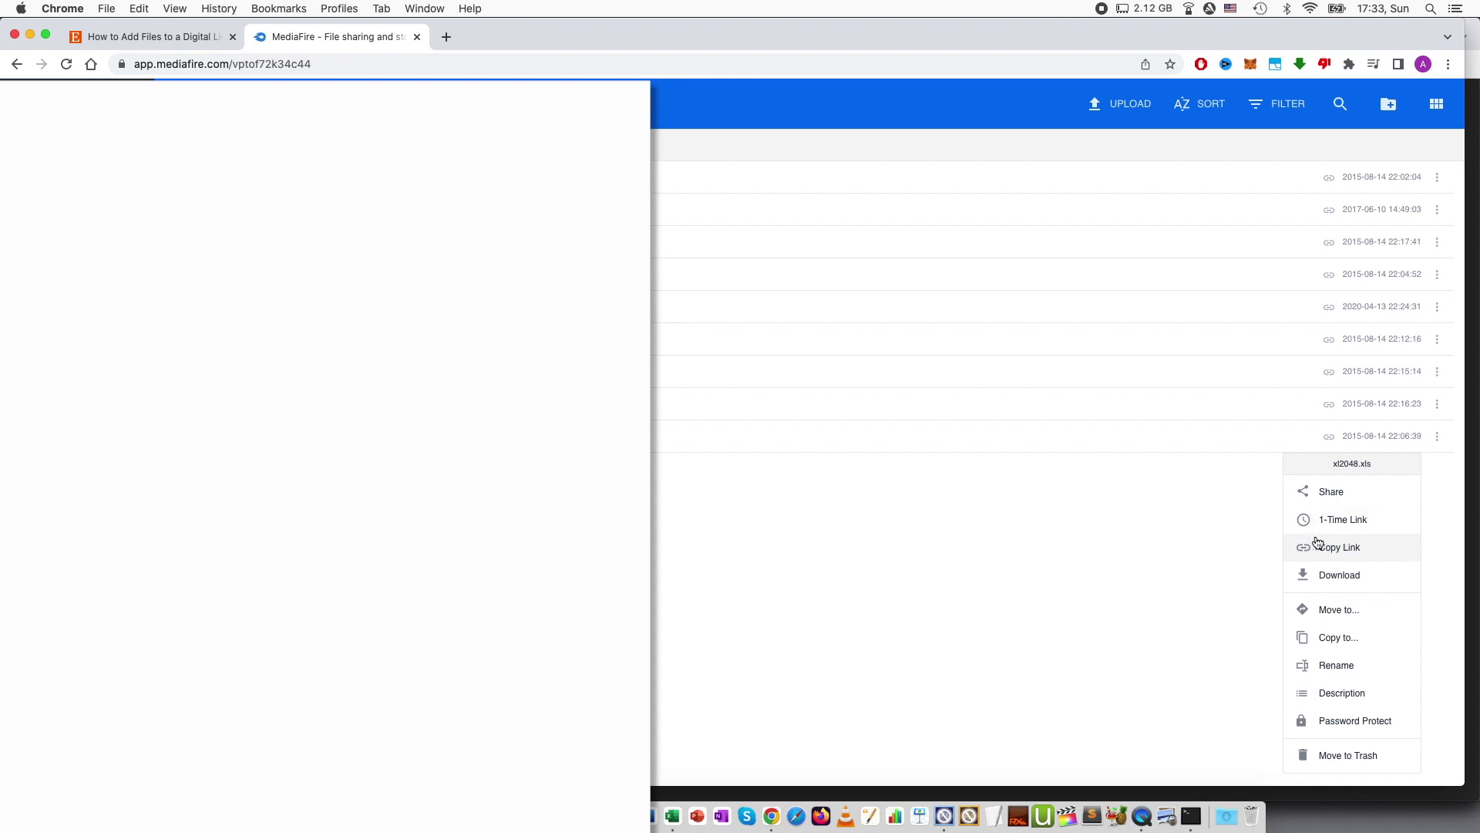
Start a blank Word document and type 'Thank you for purchasing this listing.'.
{"action": "left_click", "coordinate": [648, 816]}
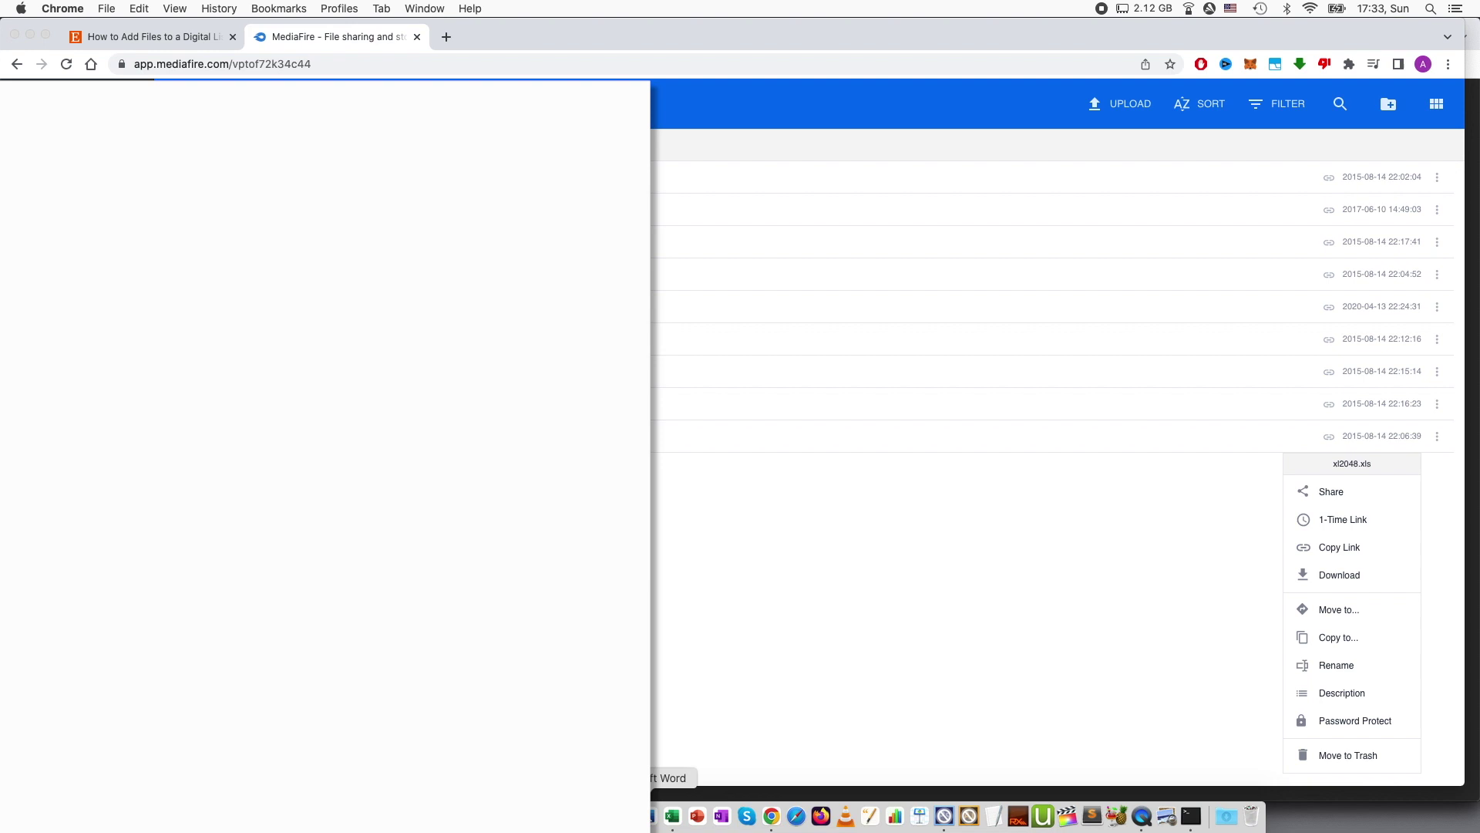
{"action": "key", "text": "Return"}
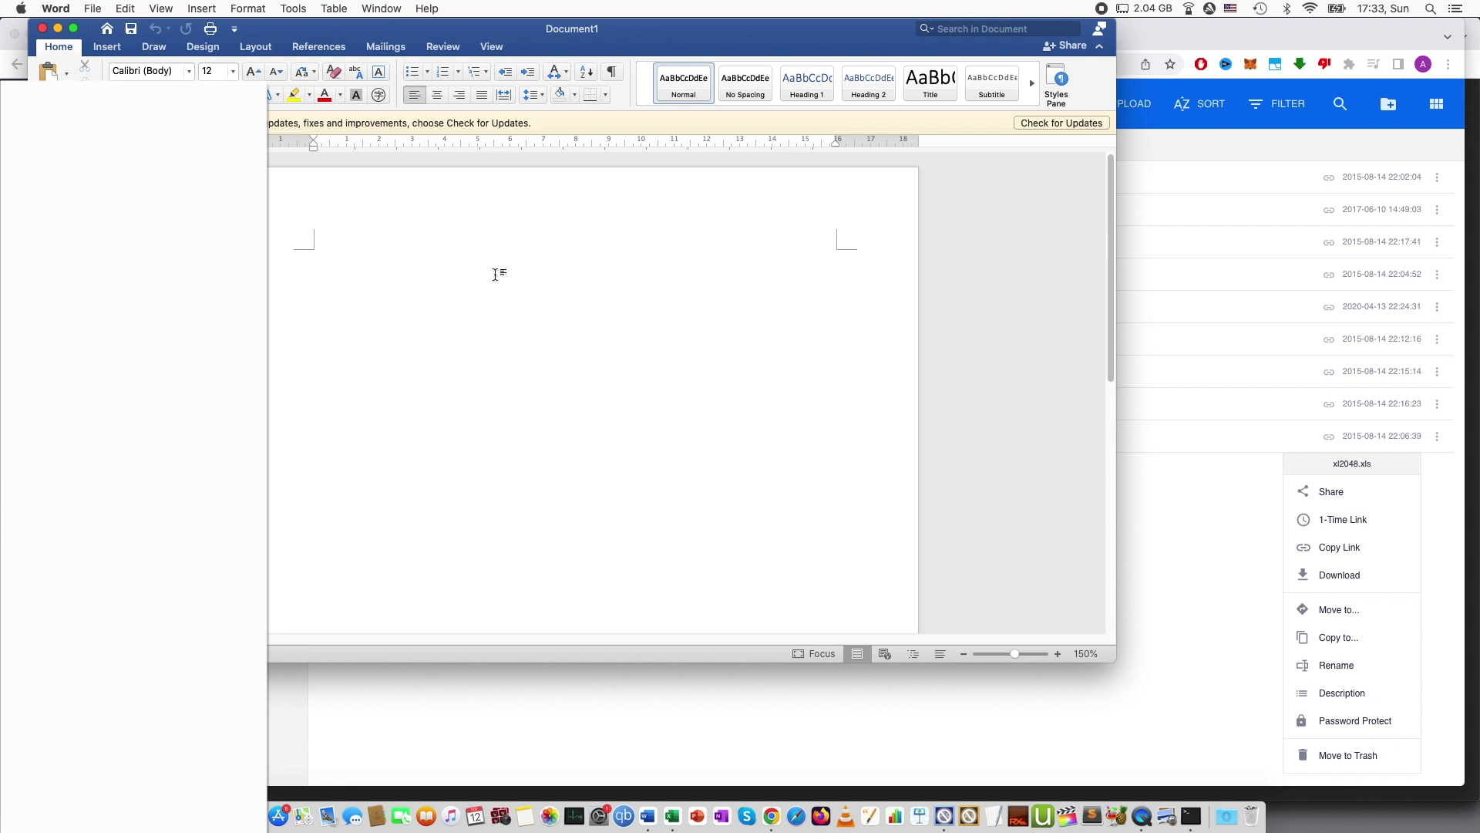
{"action": "type", "text": "Thank you for purchasing this listing."}
{"action": "key", "text": "Return"}
{"action": "key", "text": "Return"}
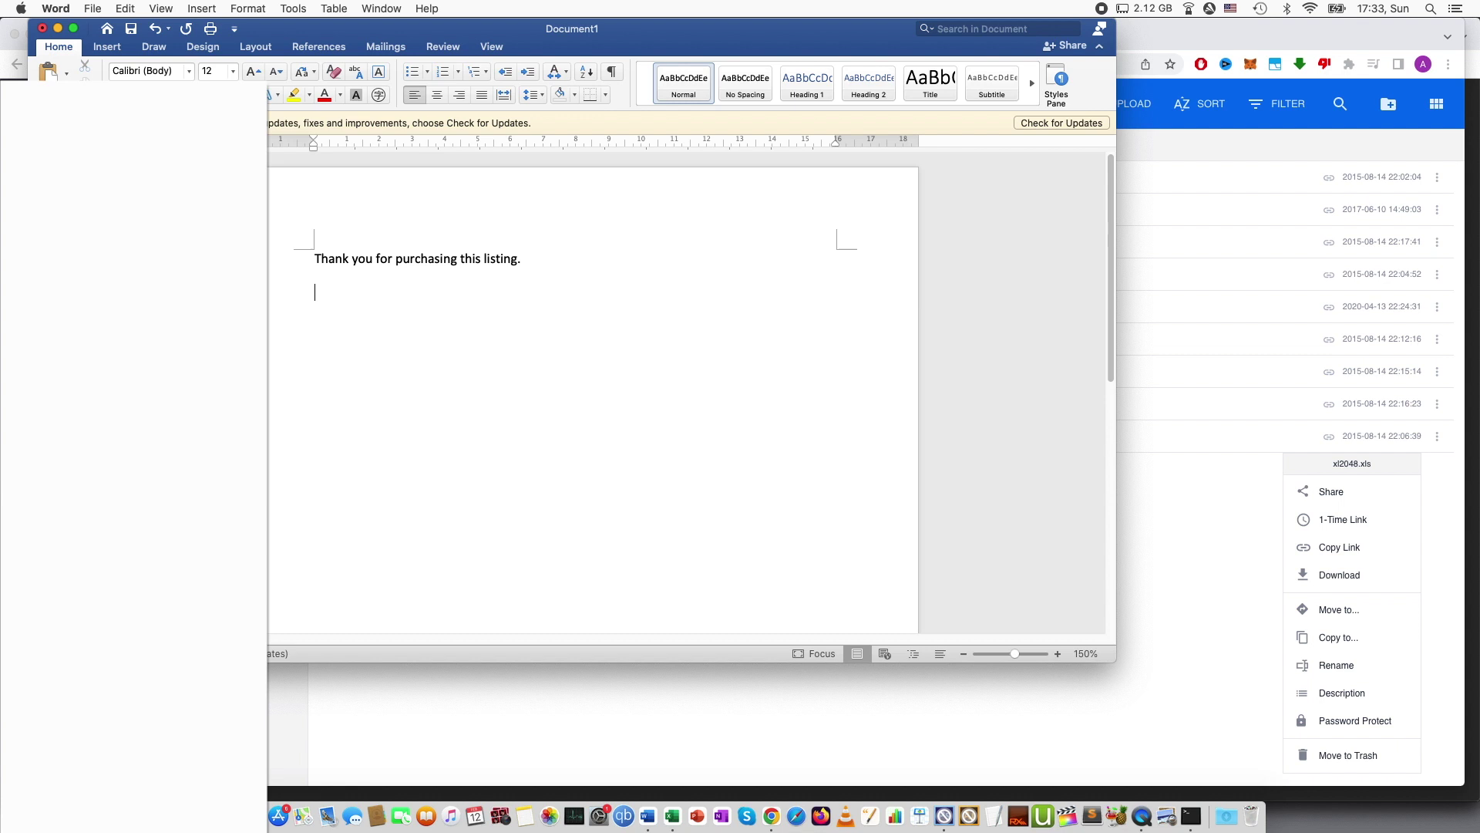
Add the Etsy size-limit explanation and 'Link to download the digital file is here.'.
{"action": "type", "text": "Due to the size limit, of digital files on E"}
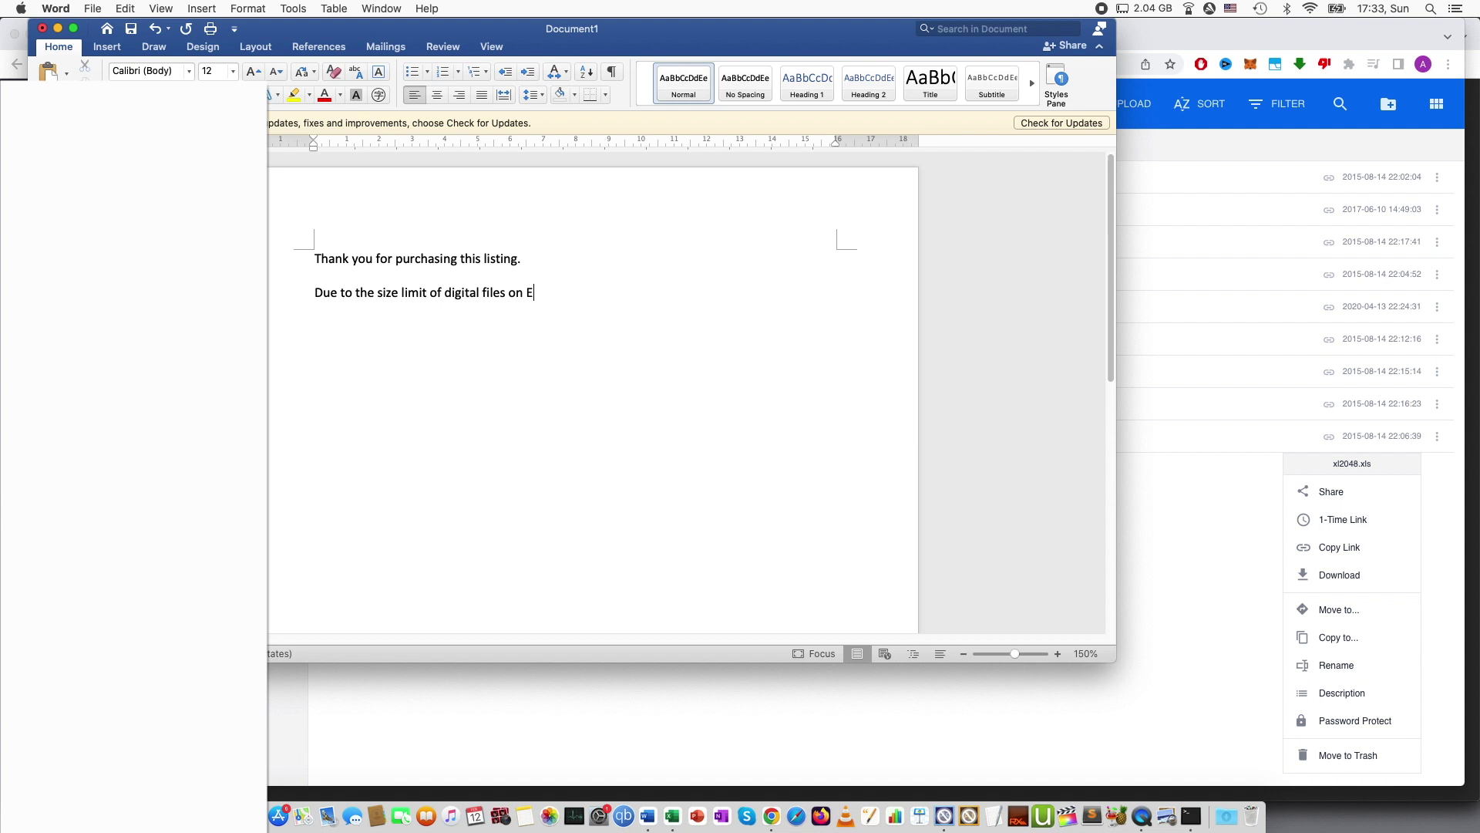
{"action": "type", "text": "tsy, I am forced to add a link to a file sa"}
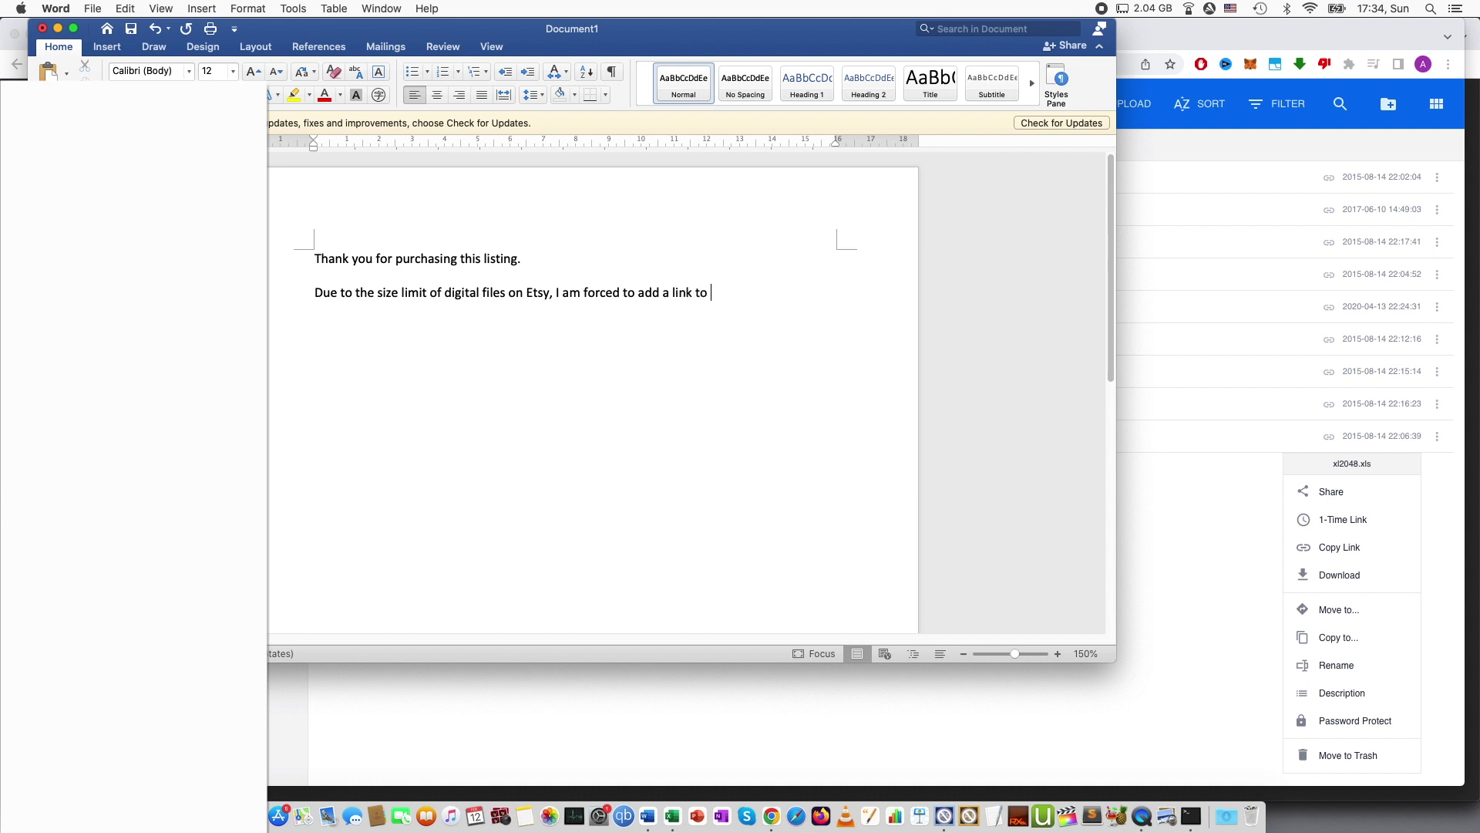
{"action": "key", "text": "BackSpace"}
{"action": "type", "text": "haring wesbi"}
{"action": "key", "text": "BackSpace"}
{"action": "key", "text": "BackSpace"}
{"action": "key", "text": "BackSpace"}
{"action": "type", "text": "bsite. "}
{"action": "type", "text": "Link to"}
{"action": "type", "text": " download th"}
{"action": "type", "text": "e digital fil"}
{"action": "type", "text": "e is here."}
{"action": "double_click", "coordinate": [519, 327]}
{"action": "right_click", "coordinate": [520, 330]}
{"action": "left_click", "coordinate": [617, 551]}
{"action": "left_click", "coordinate": [924, 405]}
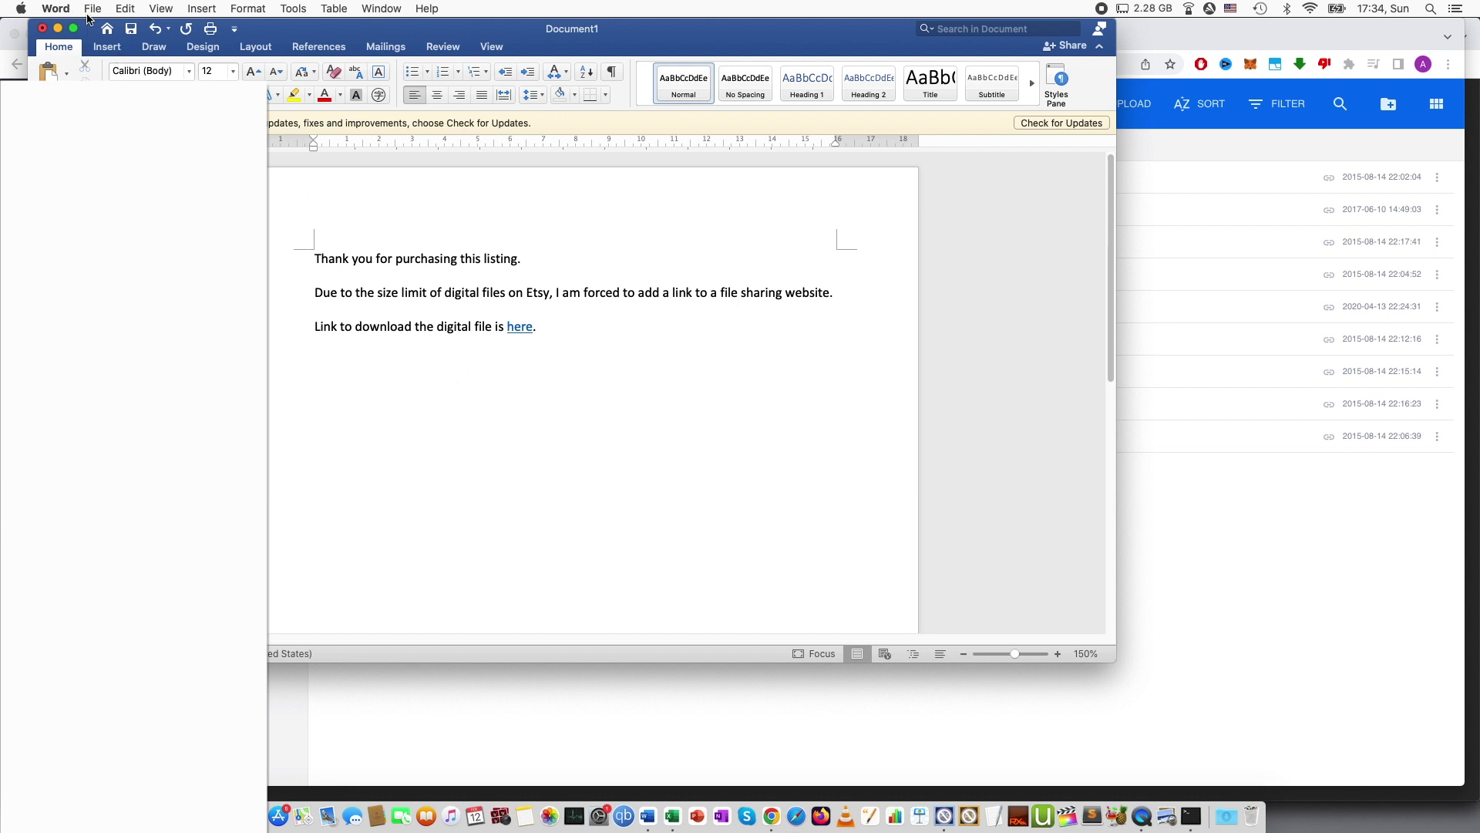